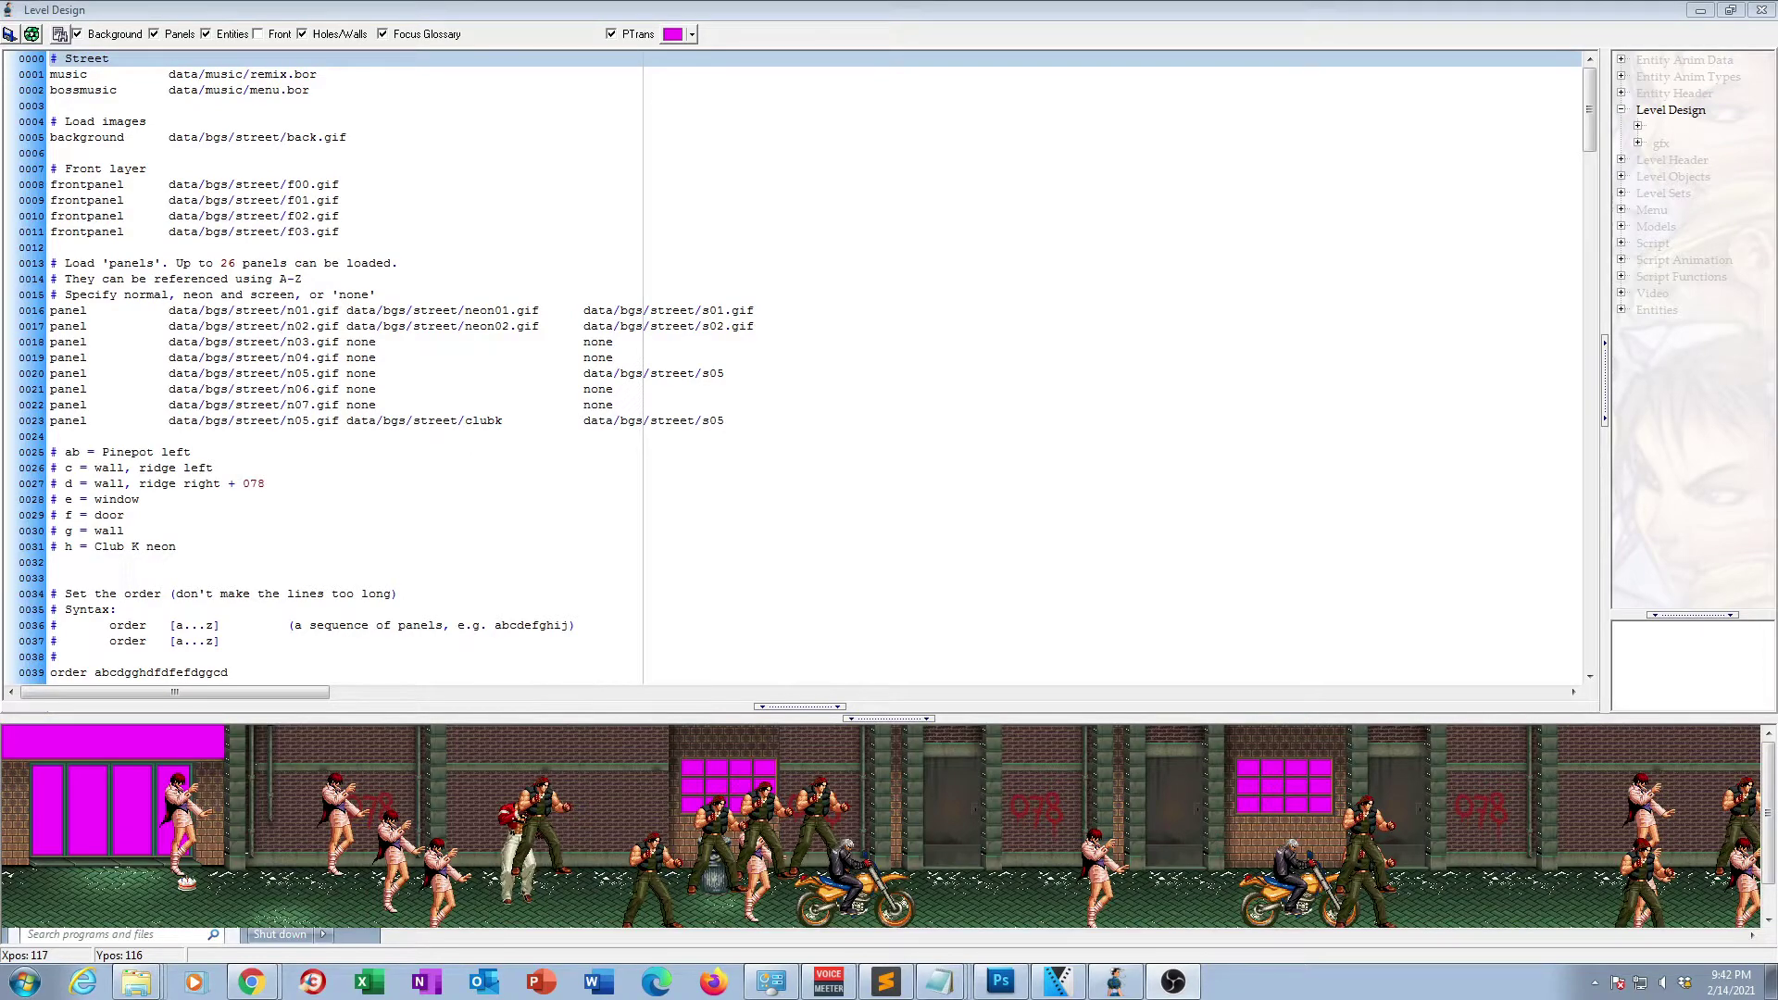
Step: Examine the comments explaining the wait command and its scroll position, and the wait entry at 320 closing group1
drag(1590, 125, 1590, 233)
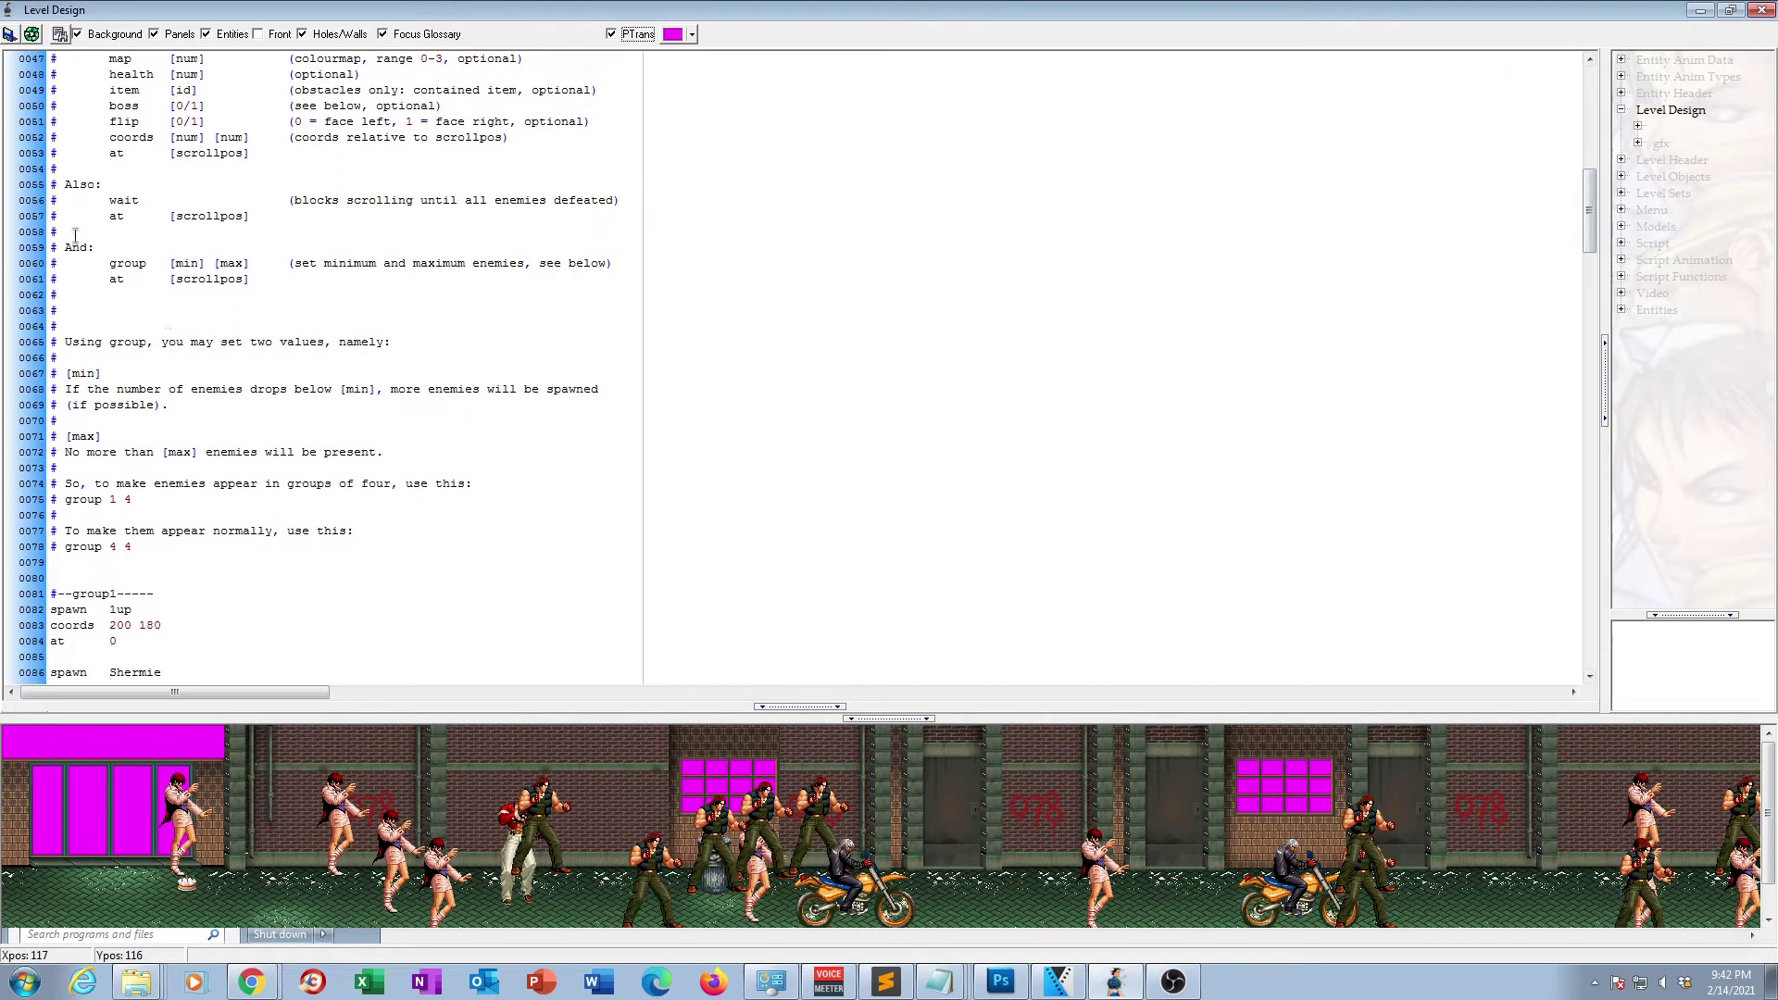
drag(62, 199, 352, 278)
drag(109, 199, 624, 197)
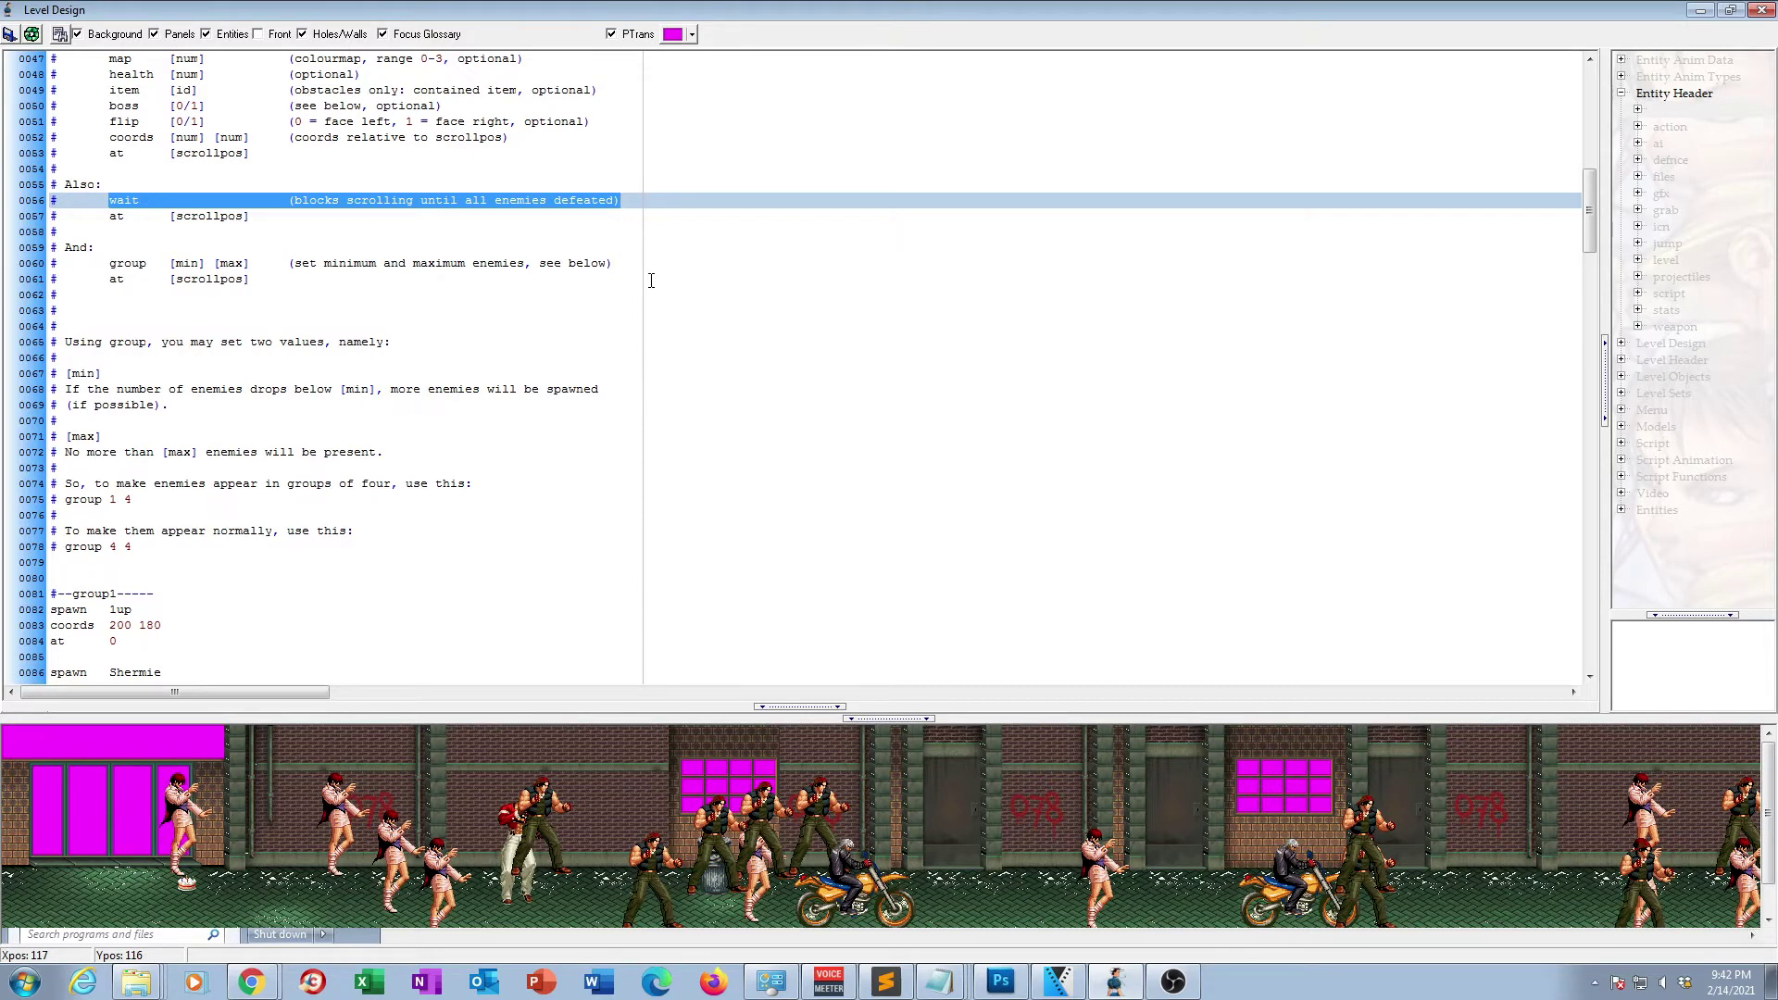
drag(109, 217, 250, 222)
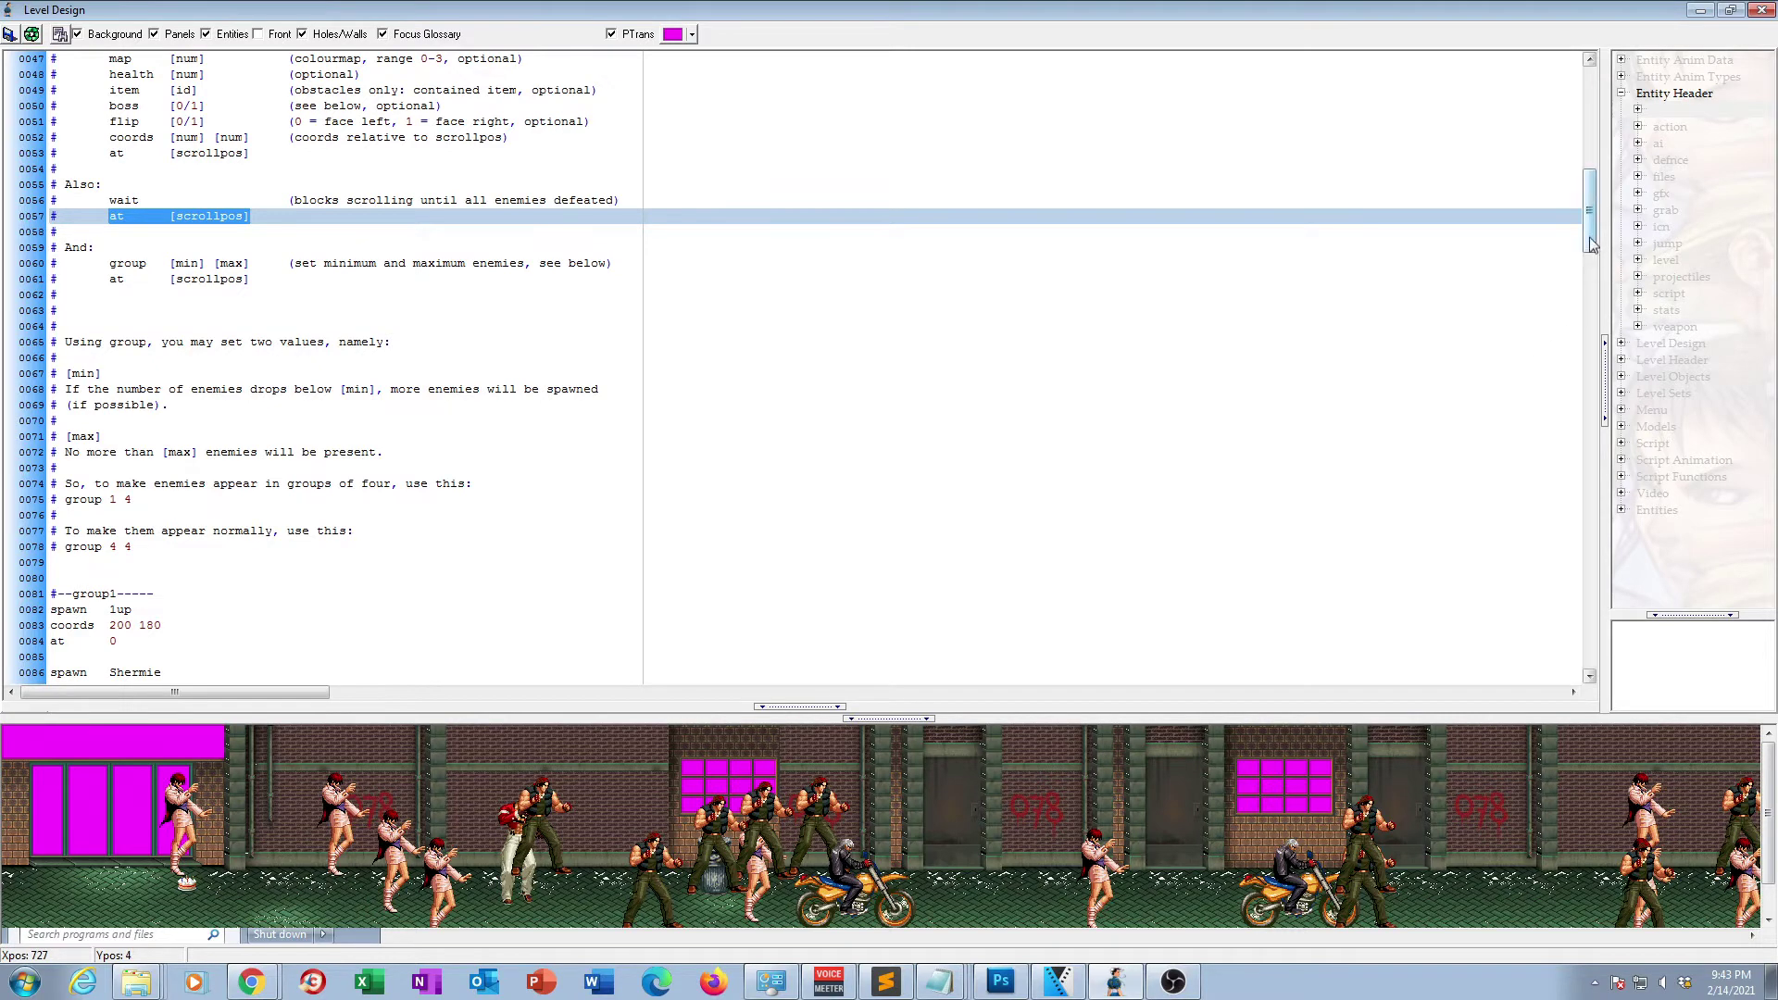
drag(1590, 237, 1582, 299)
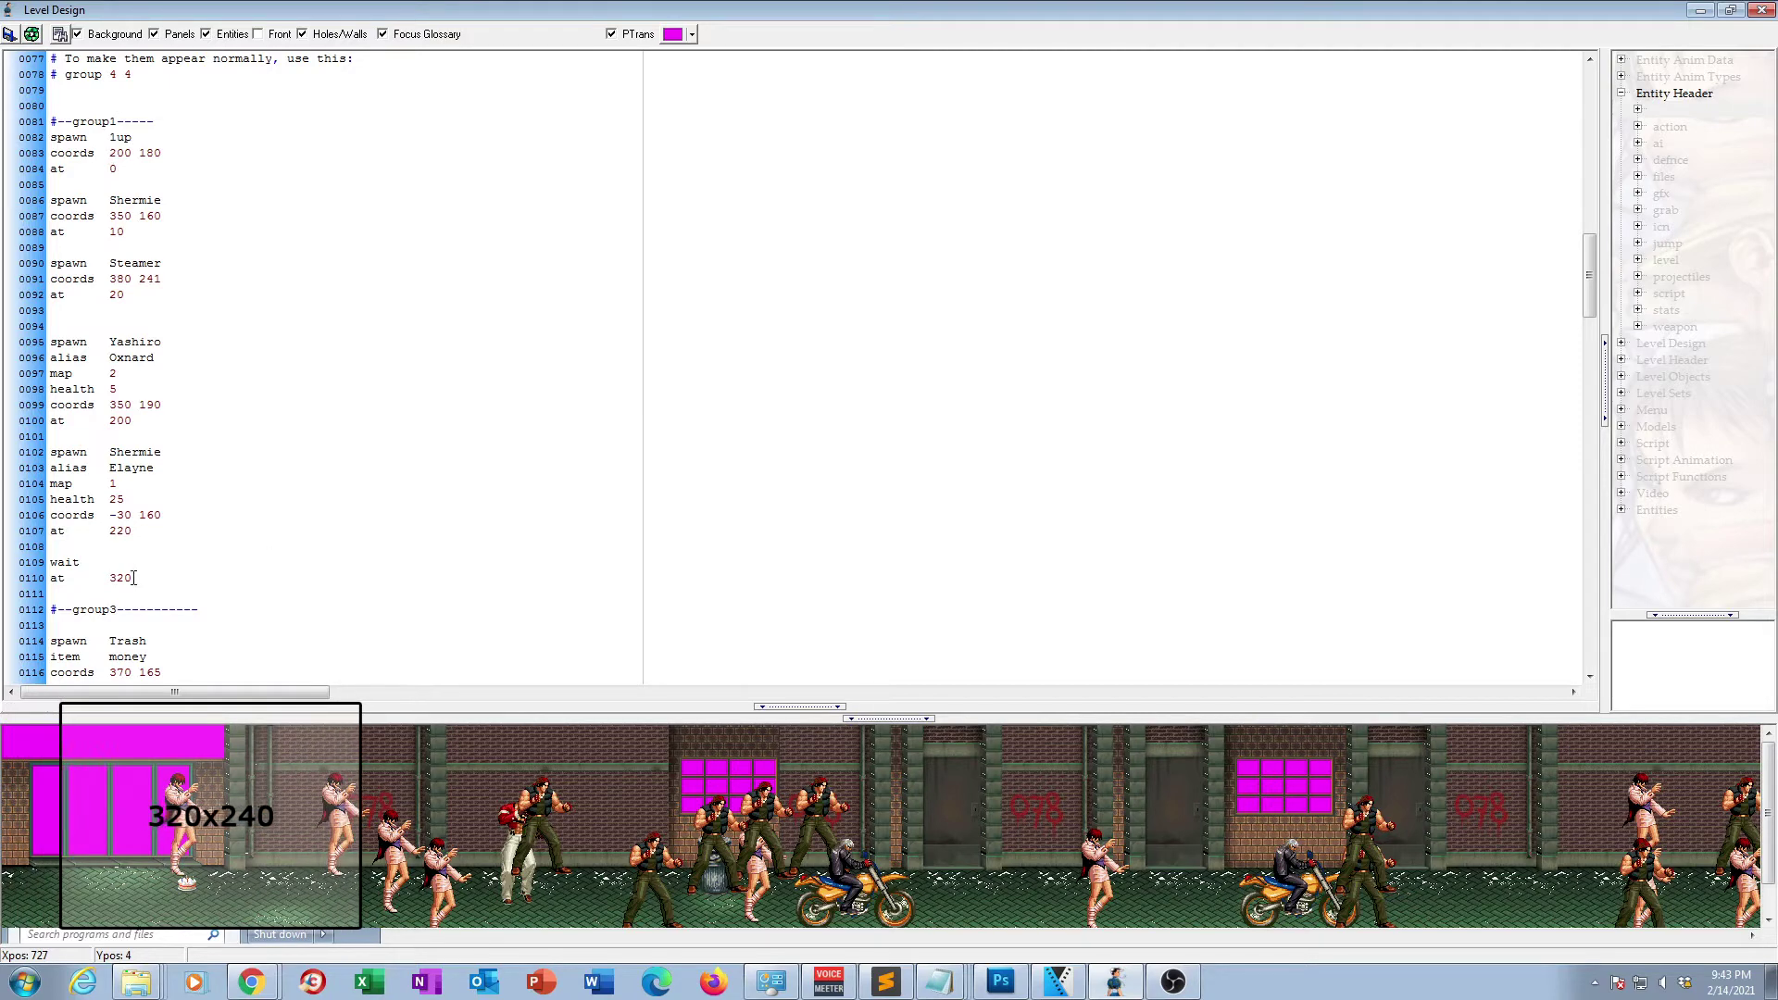
drag(134, 578, 49, 578)
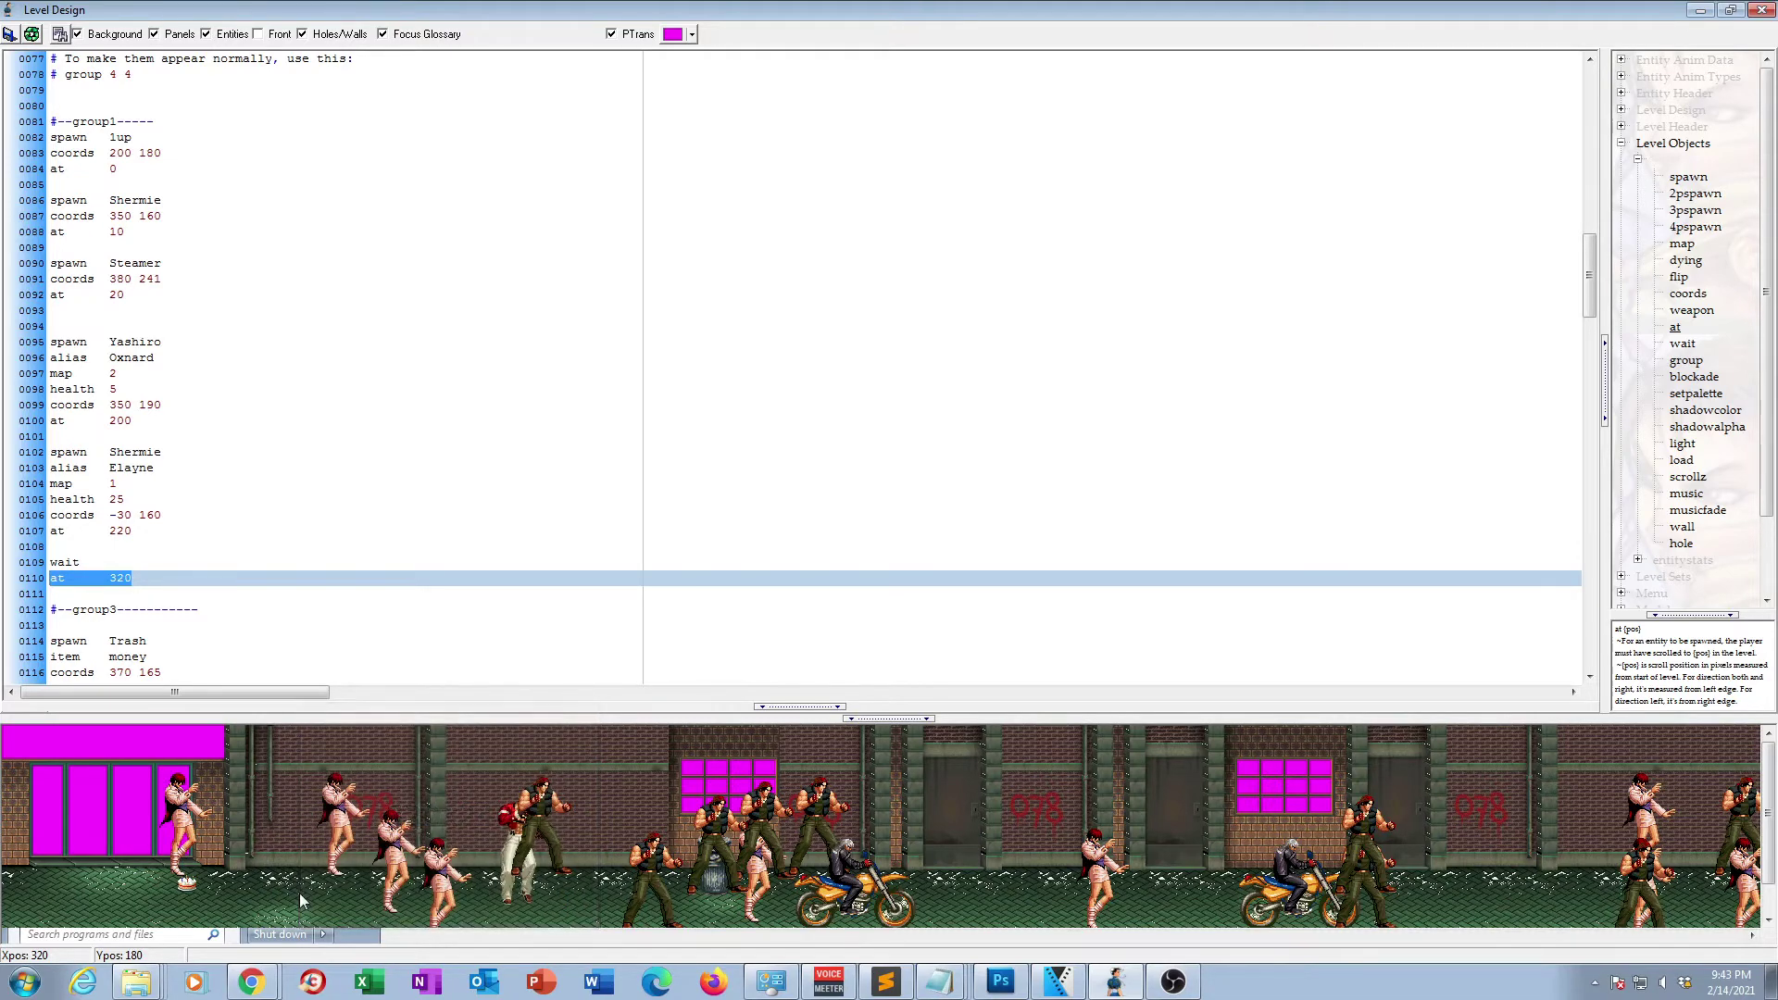
Step: Examine the comment on the group command's minimum and maximum, and the wait and group 3 3 entries at scroll position 500
scroll(340, 516, up, 3)
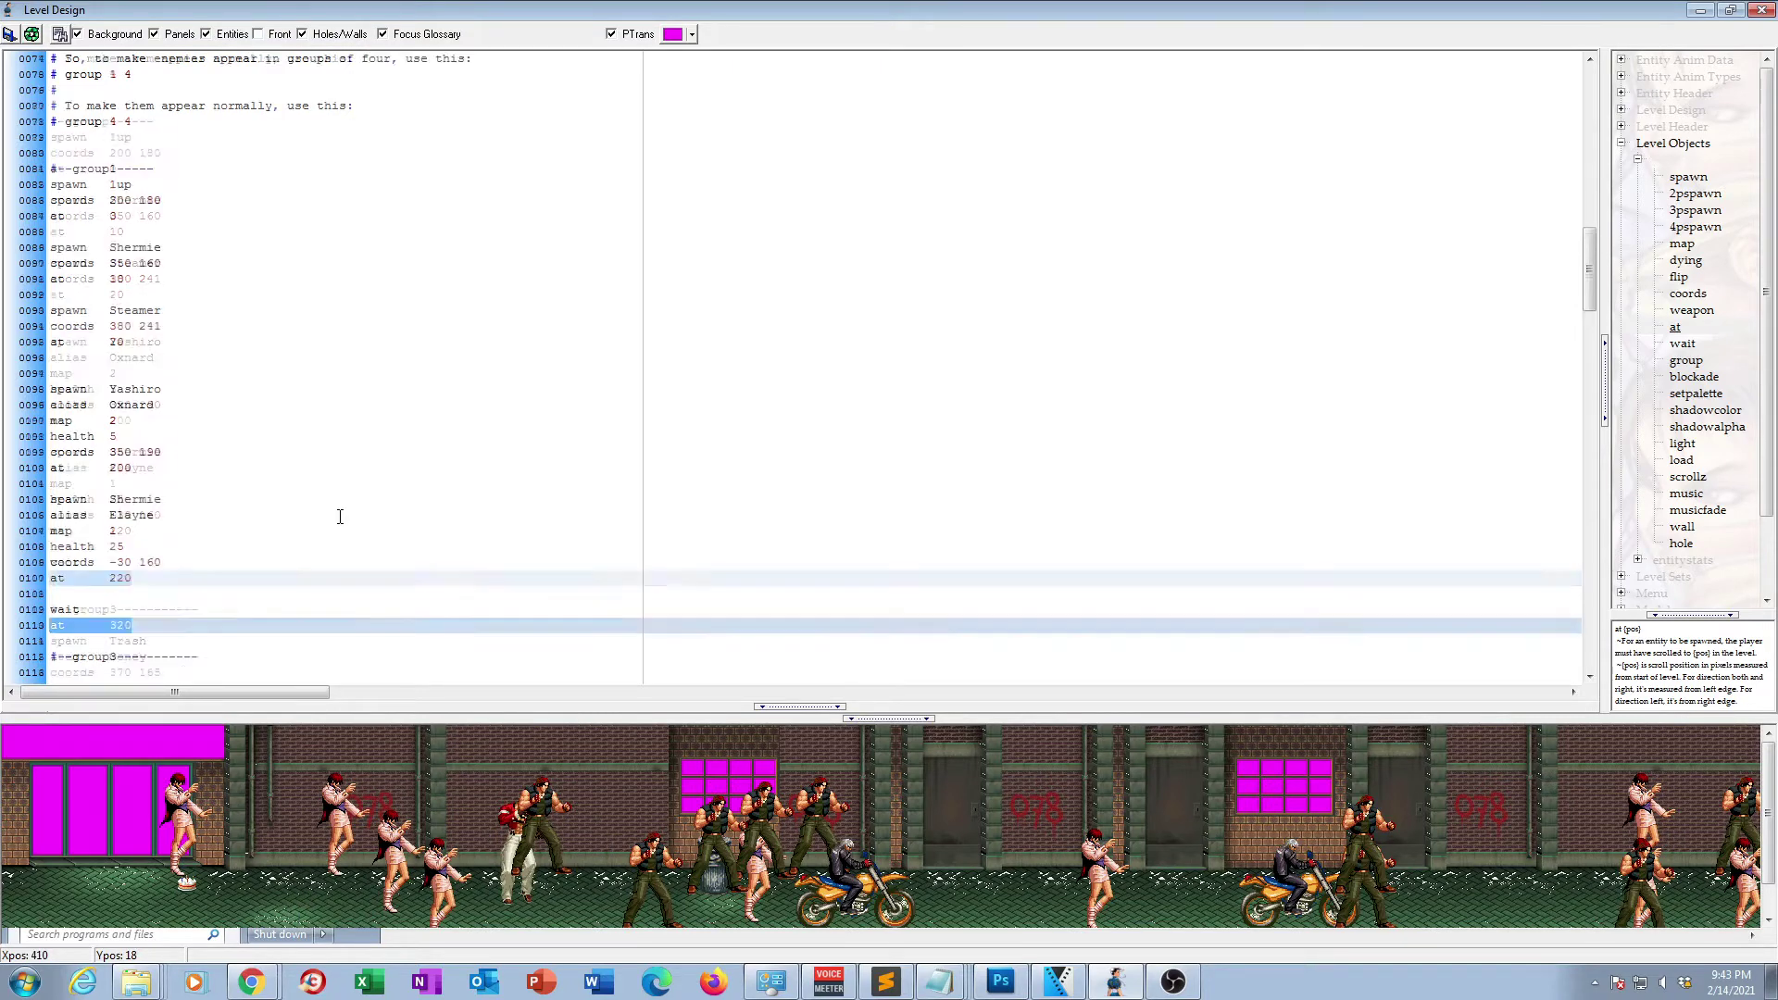
scroll(340, 516, up, 8)
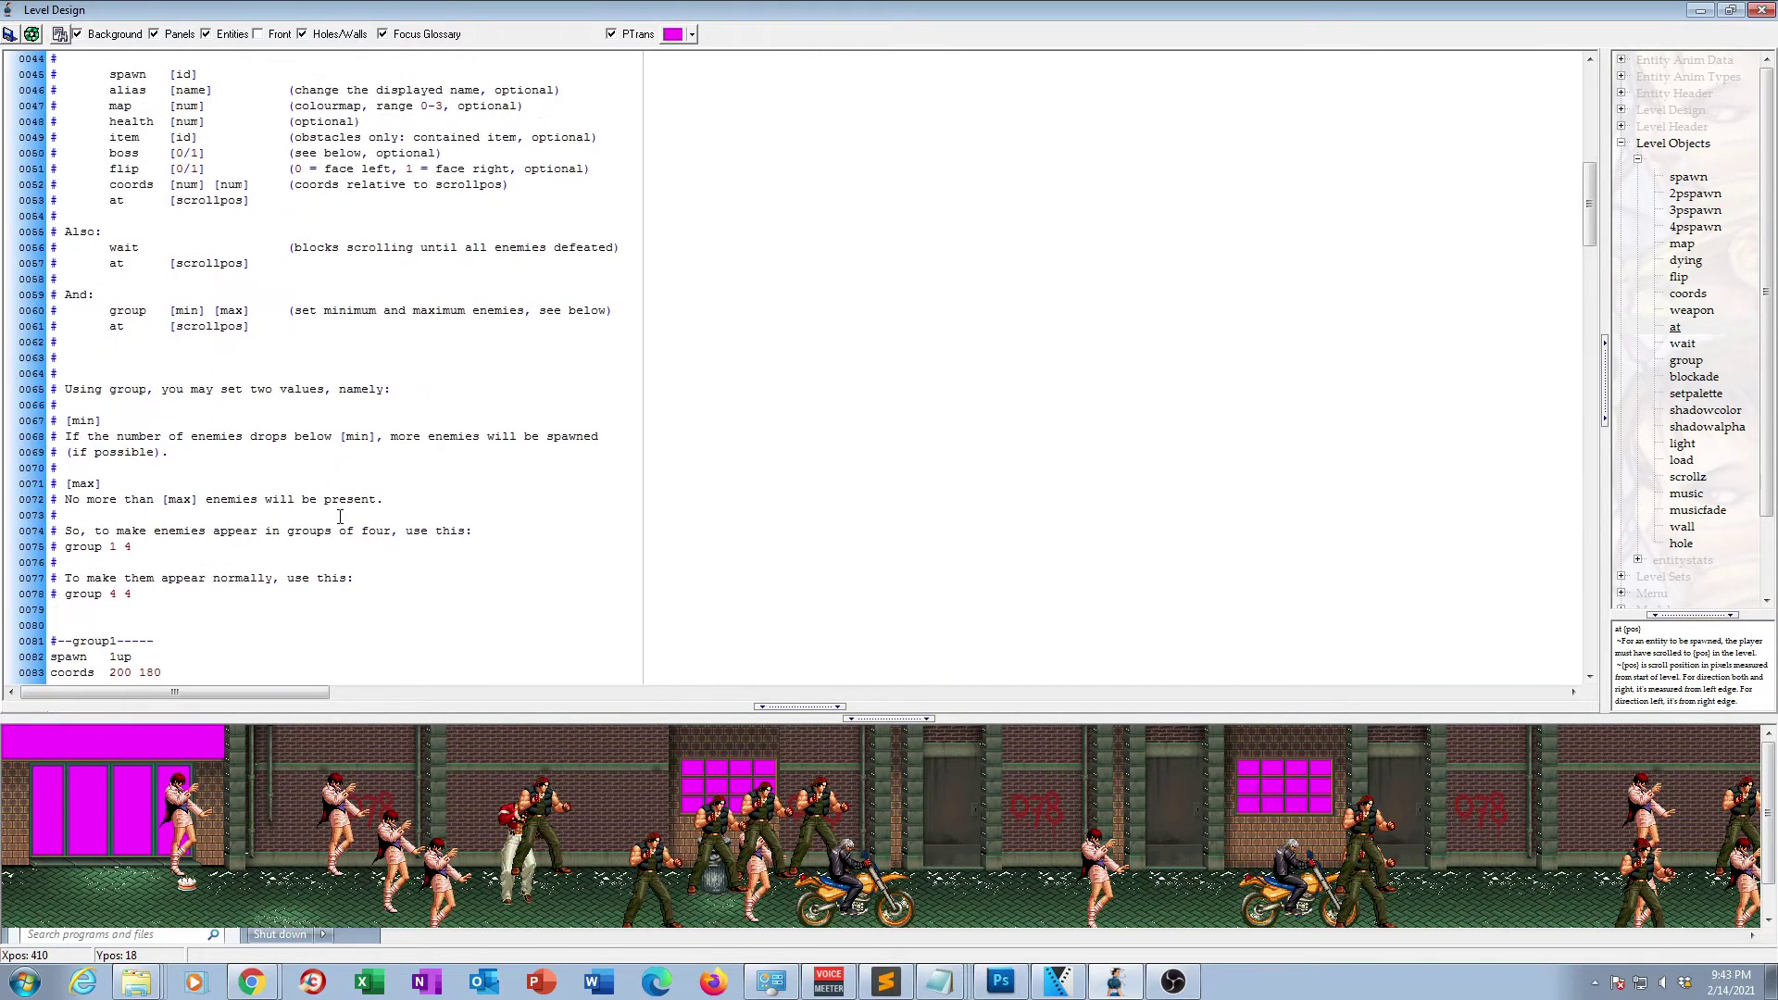
drag(109, 311, 252, 310)
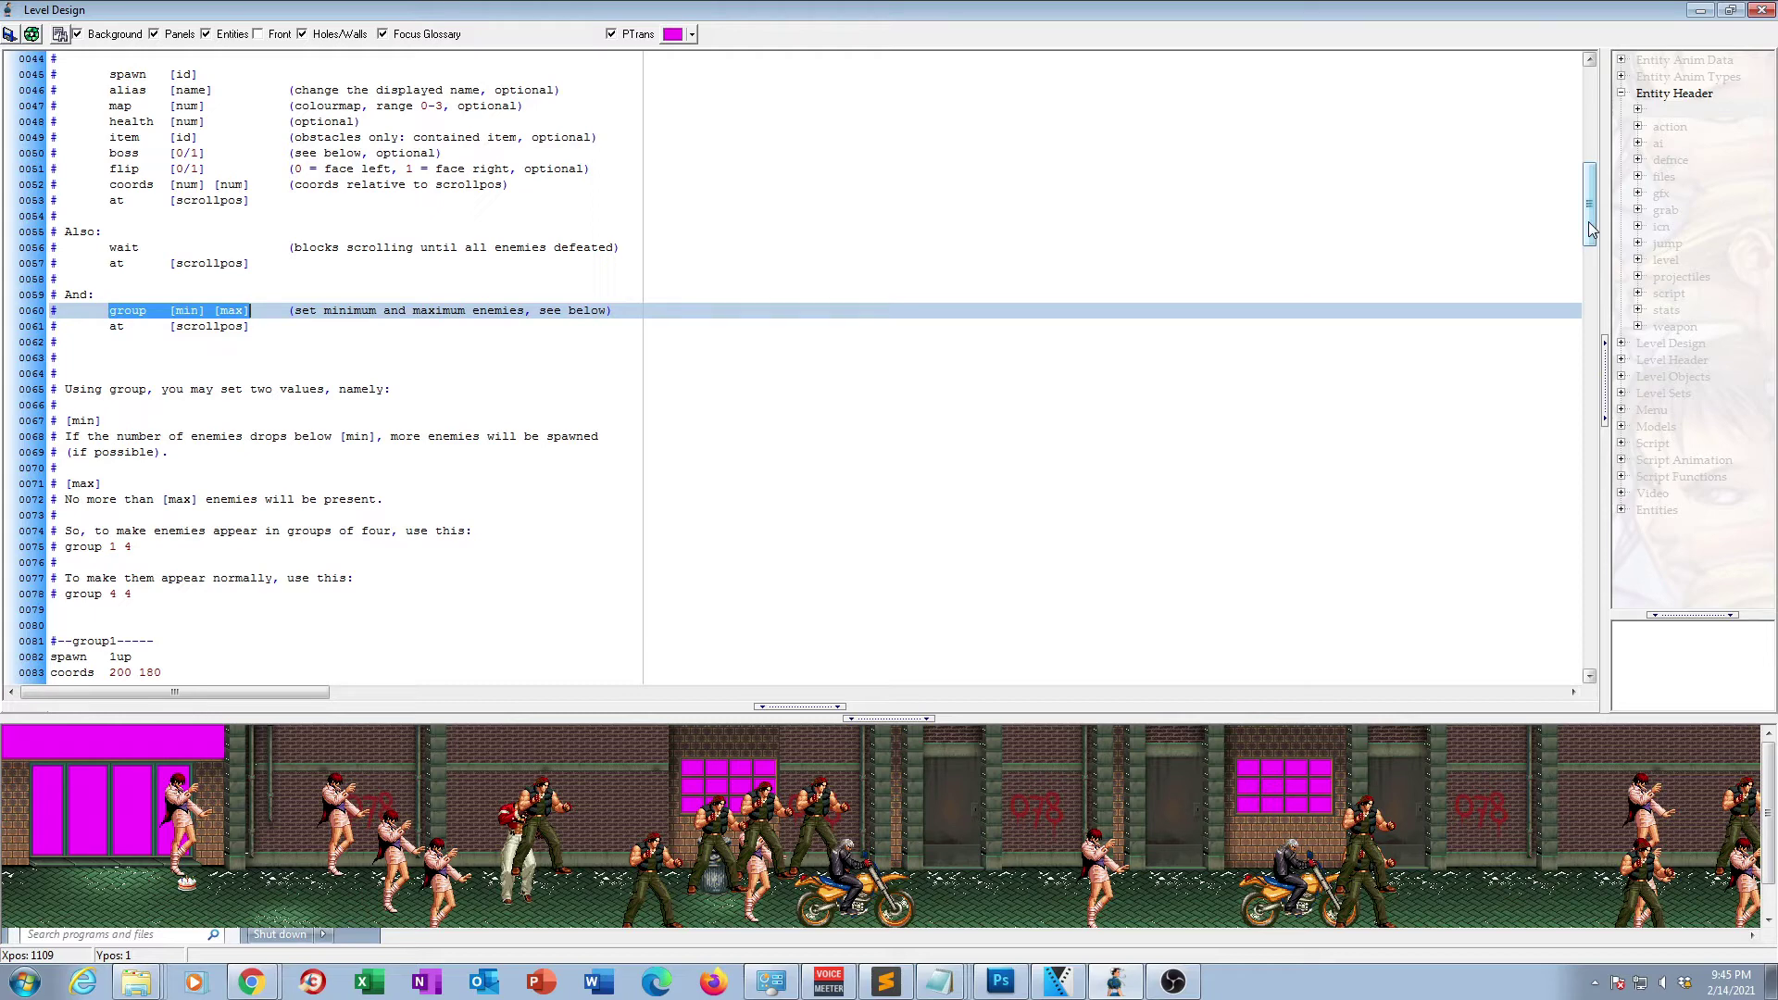
drag(1589, 230, 1567, 434)
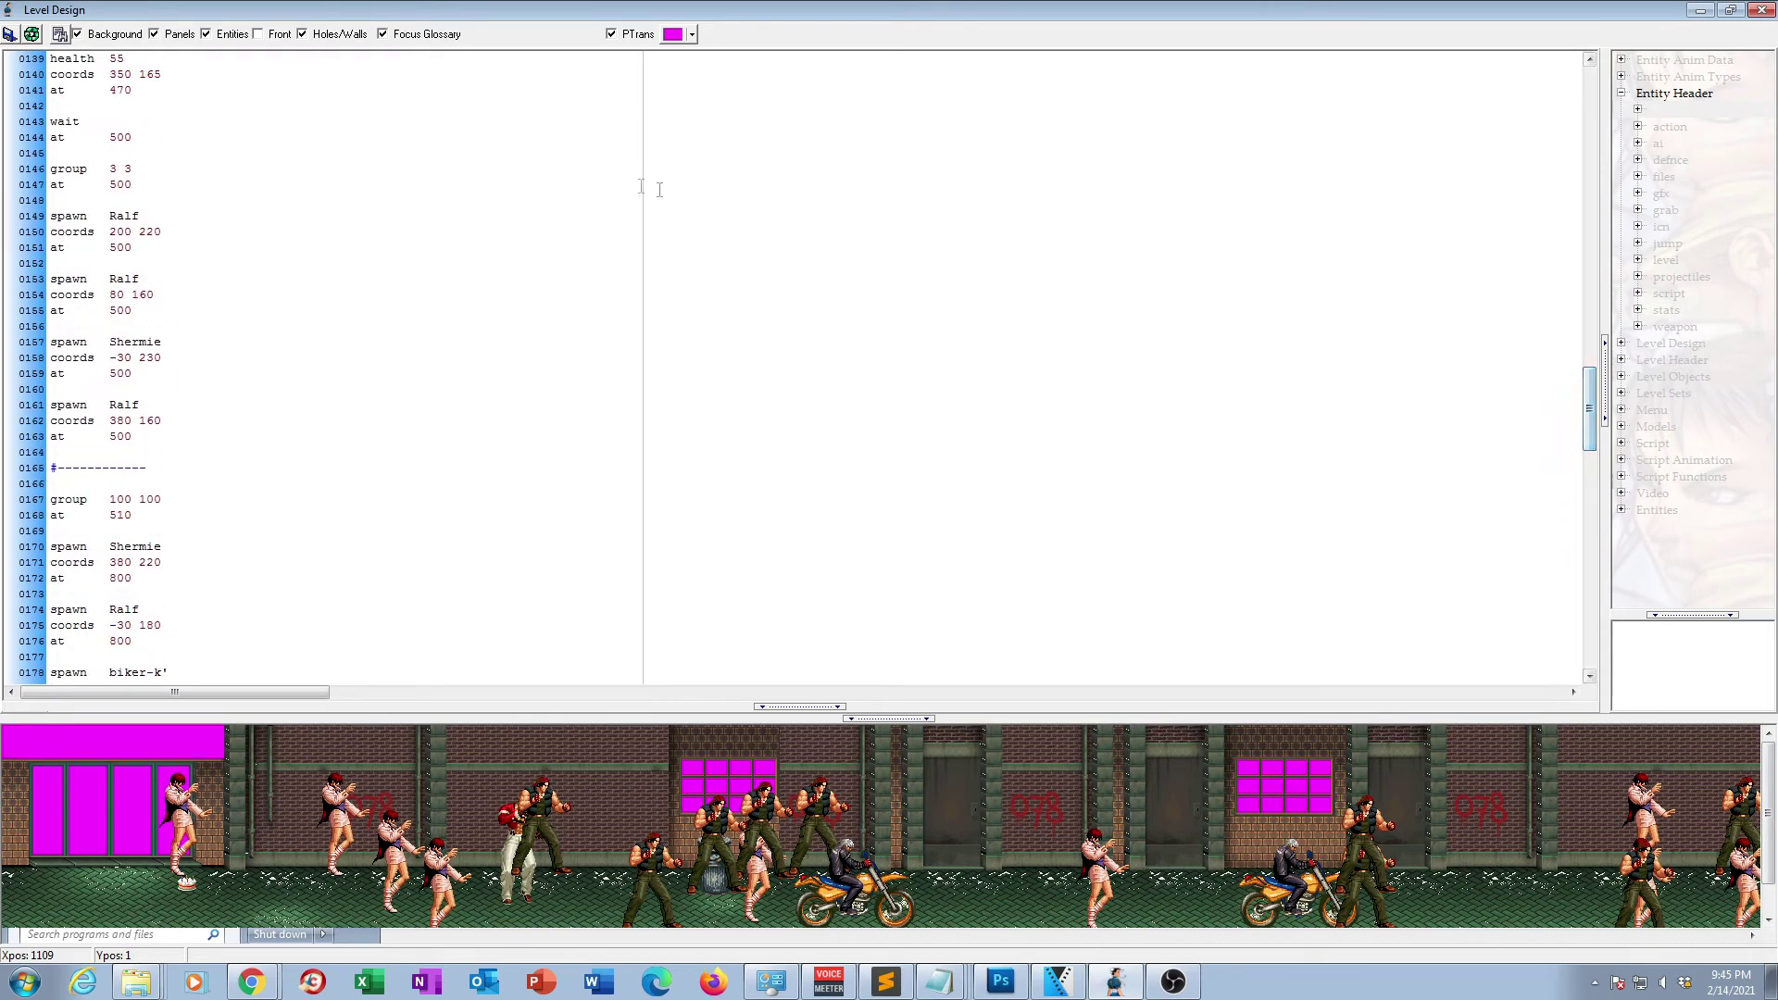
triple_click(49, 121)
drag(49, 121, 143, 136)
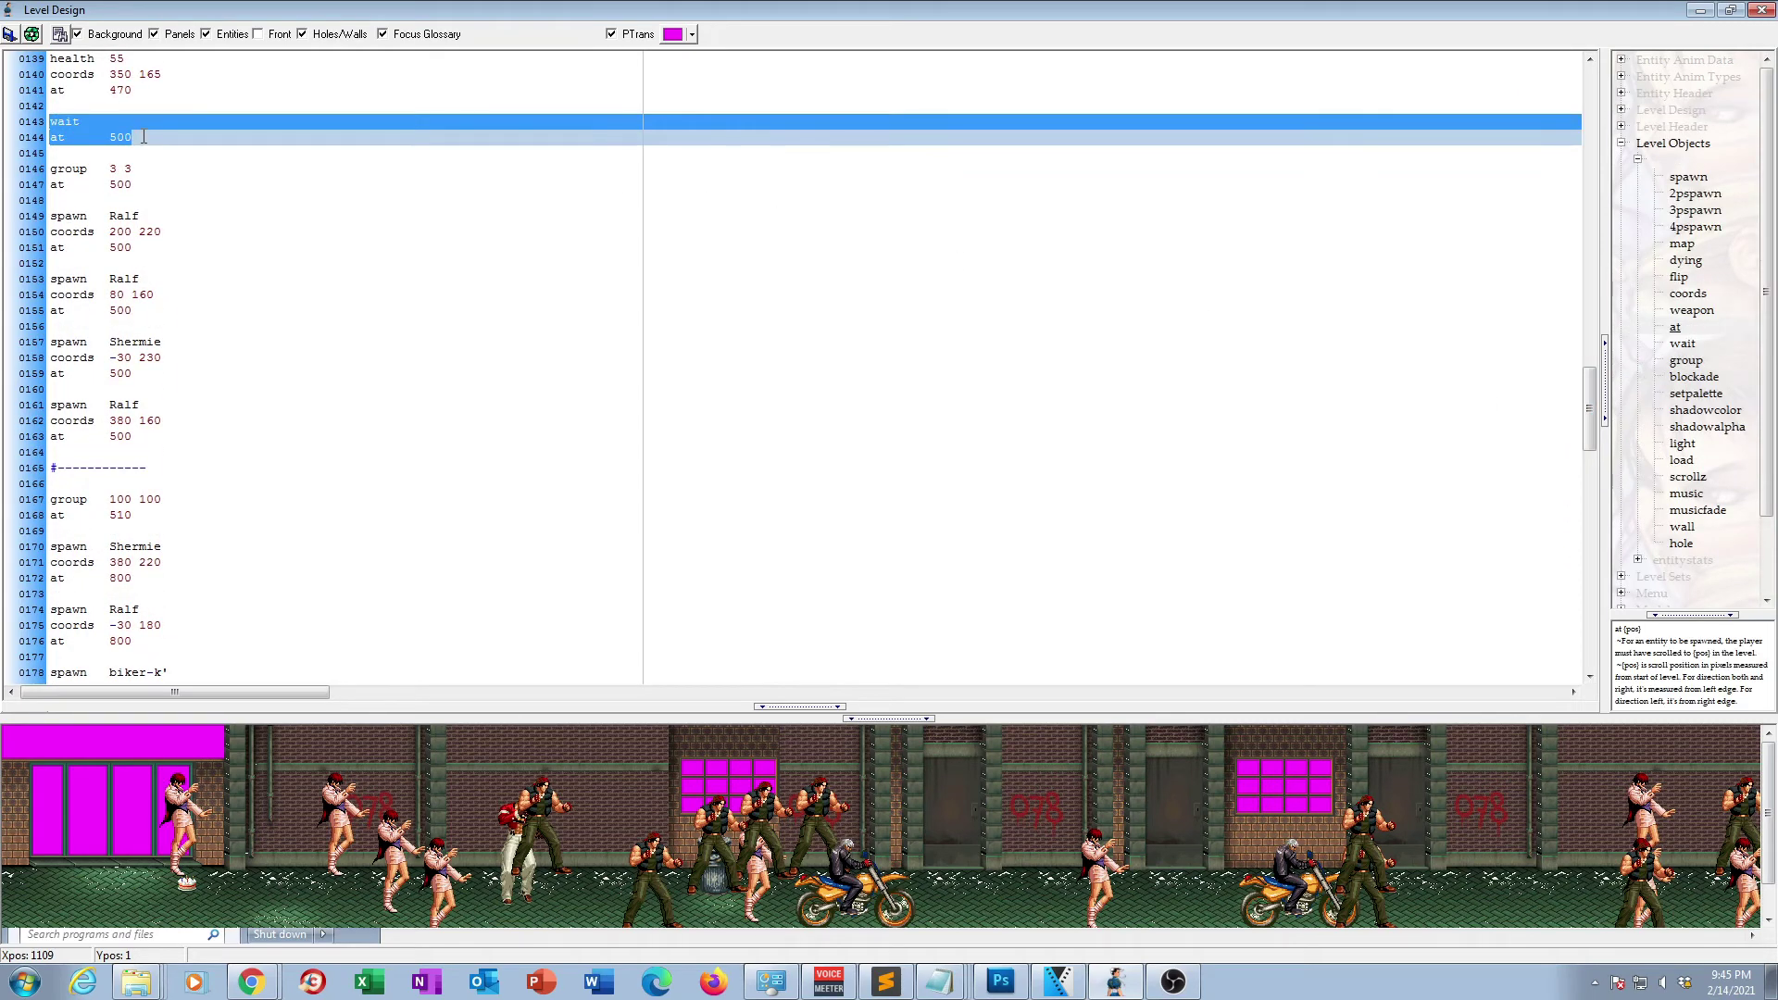
triple_click(49, 169)
drag(49, 169, 139, 187)
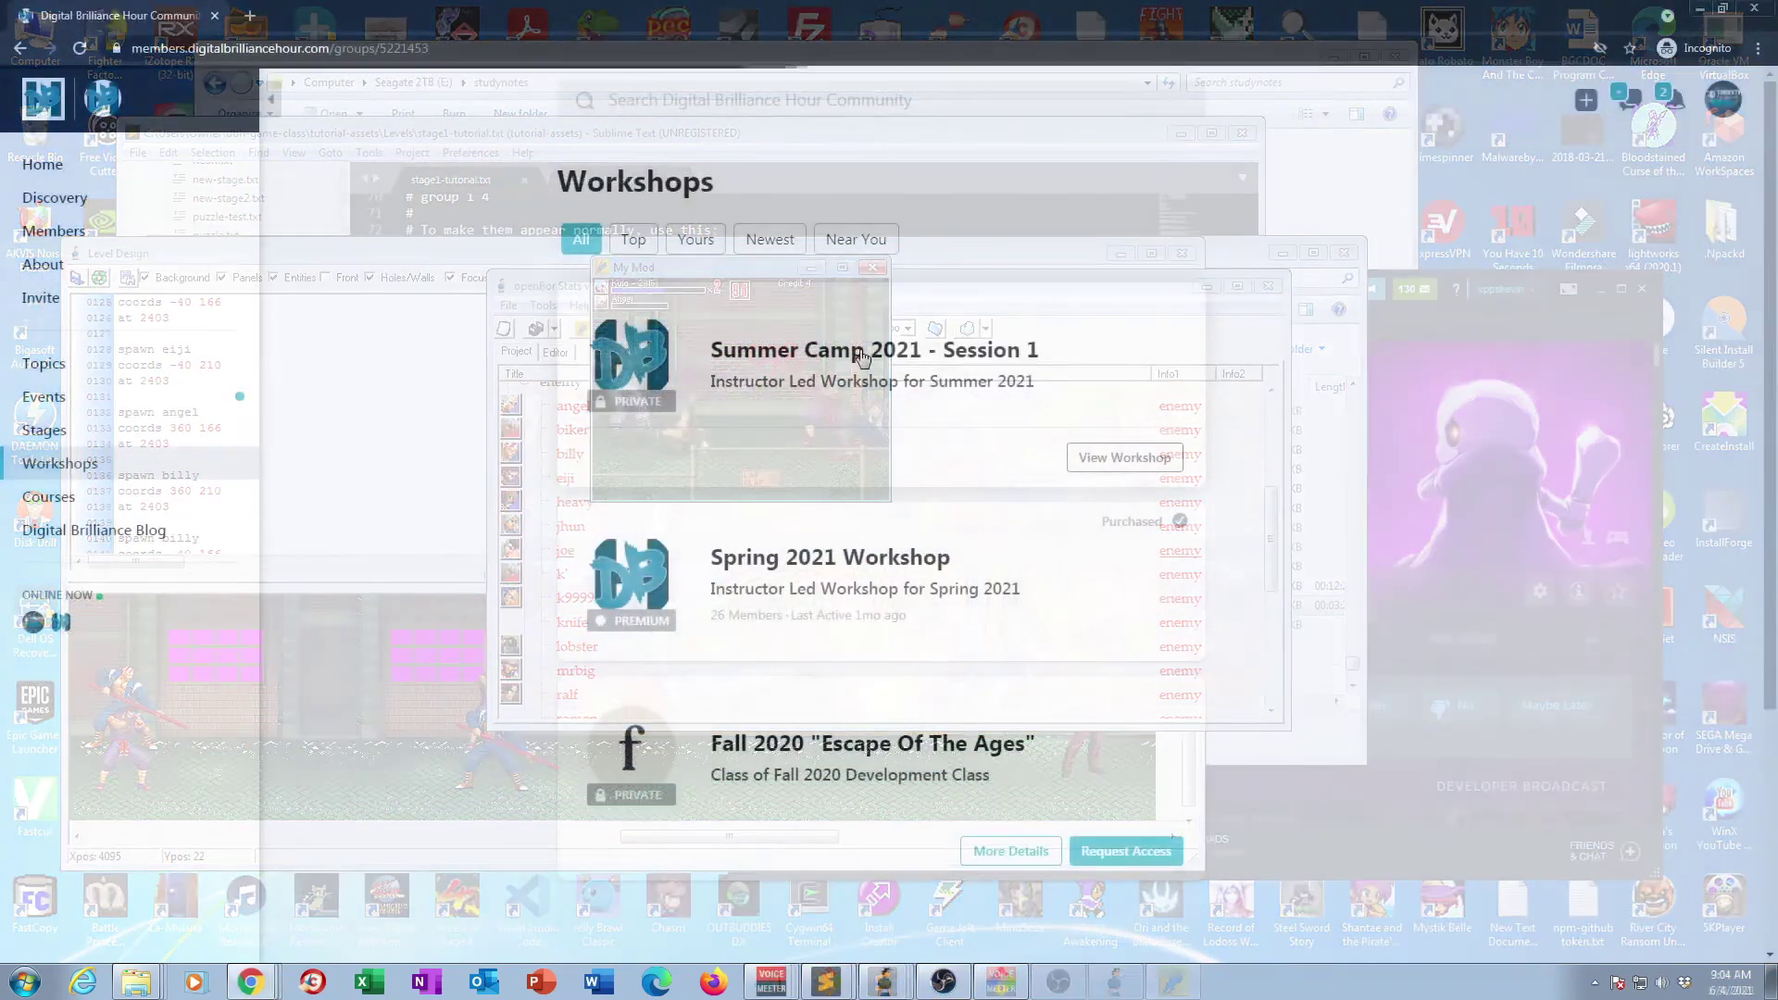
Step: In the Digital Brilliance Hour Community site, view the Summer Camp 2021 - Session 1 workshop's topics and events, and return to the network's events
click(861, 356)
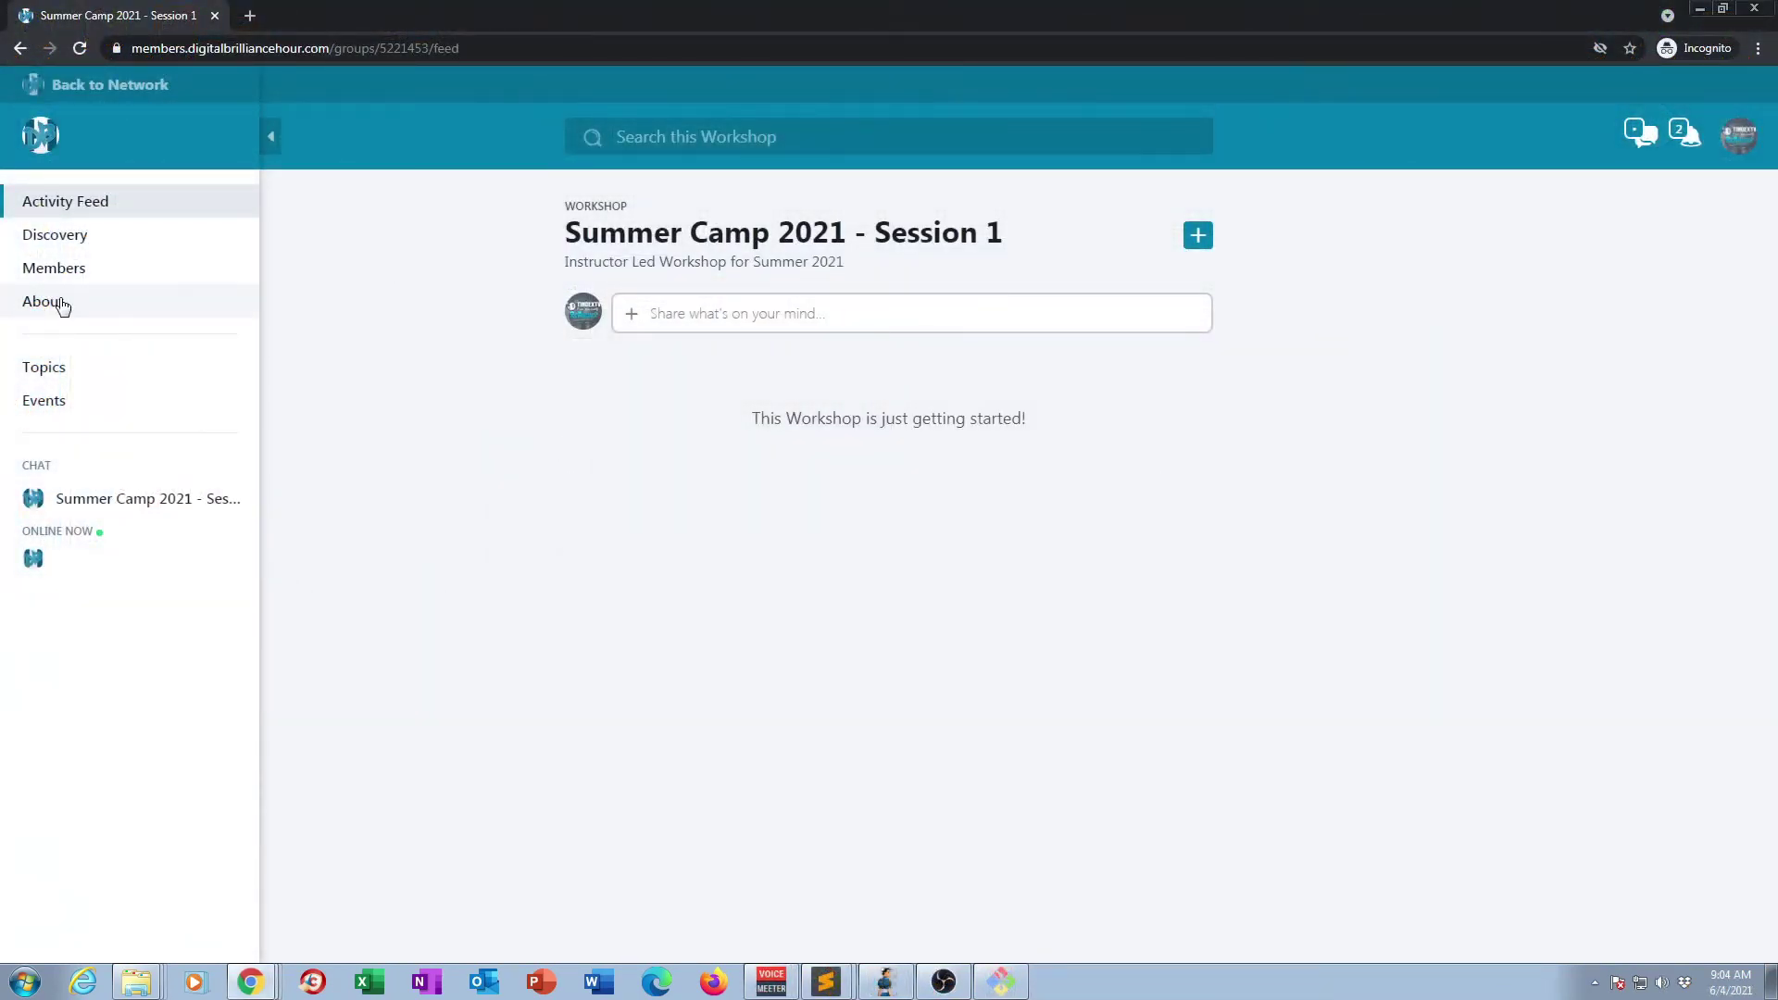
click(44, 371)
click(53, 402)
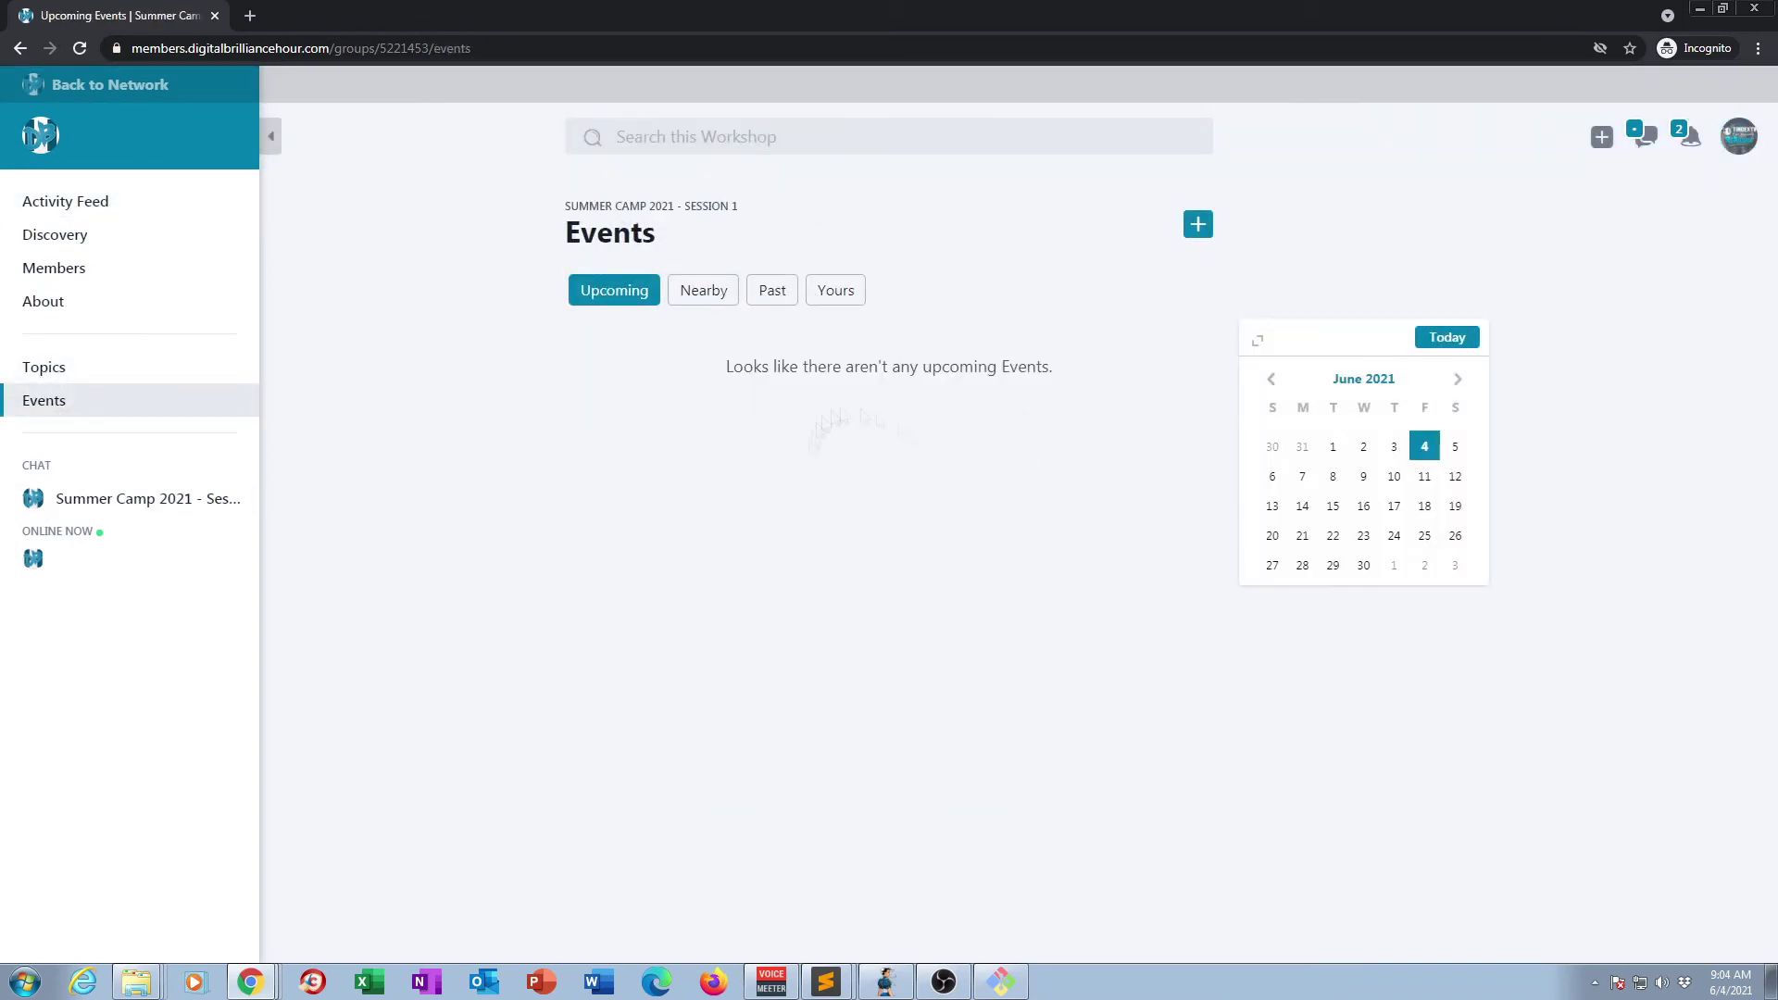
click(110, 84)
click(43, 396)
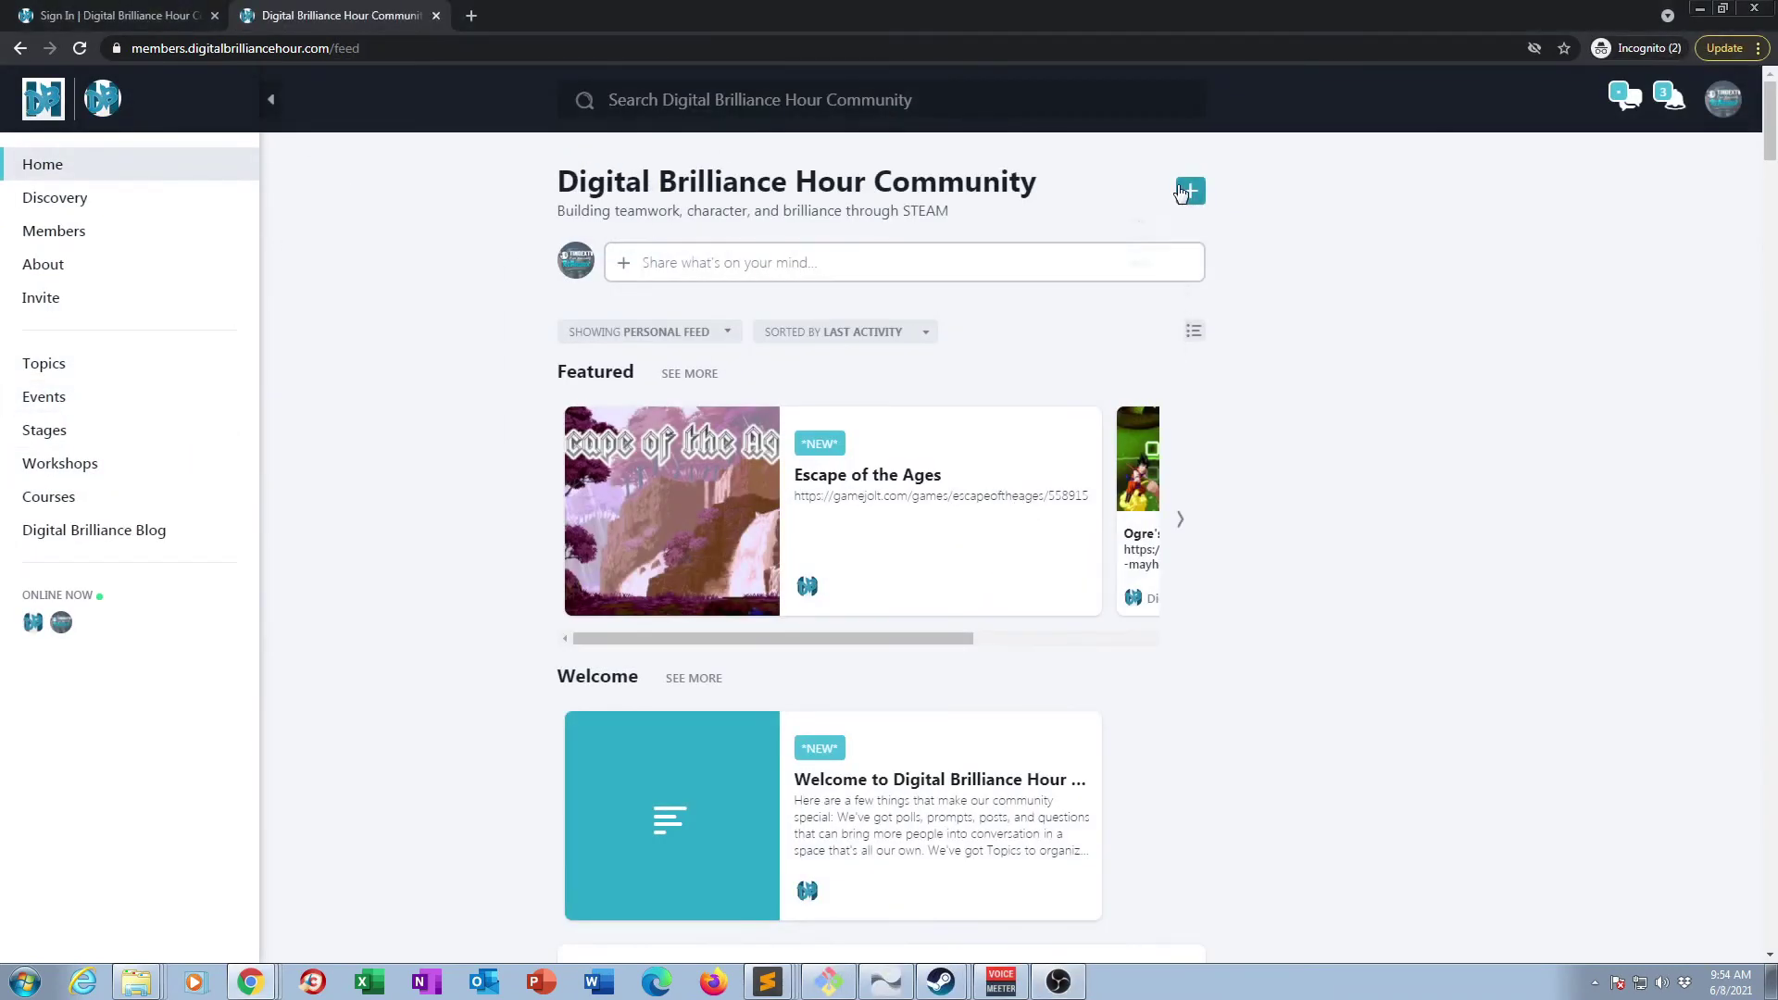
Step: Open the new post form from the Digital Brilliance Hour Community home feed
click(1190, 191)
click(1012, 298)
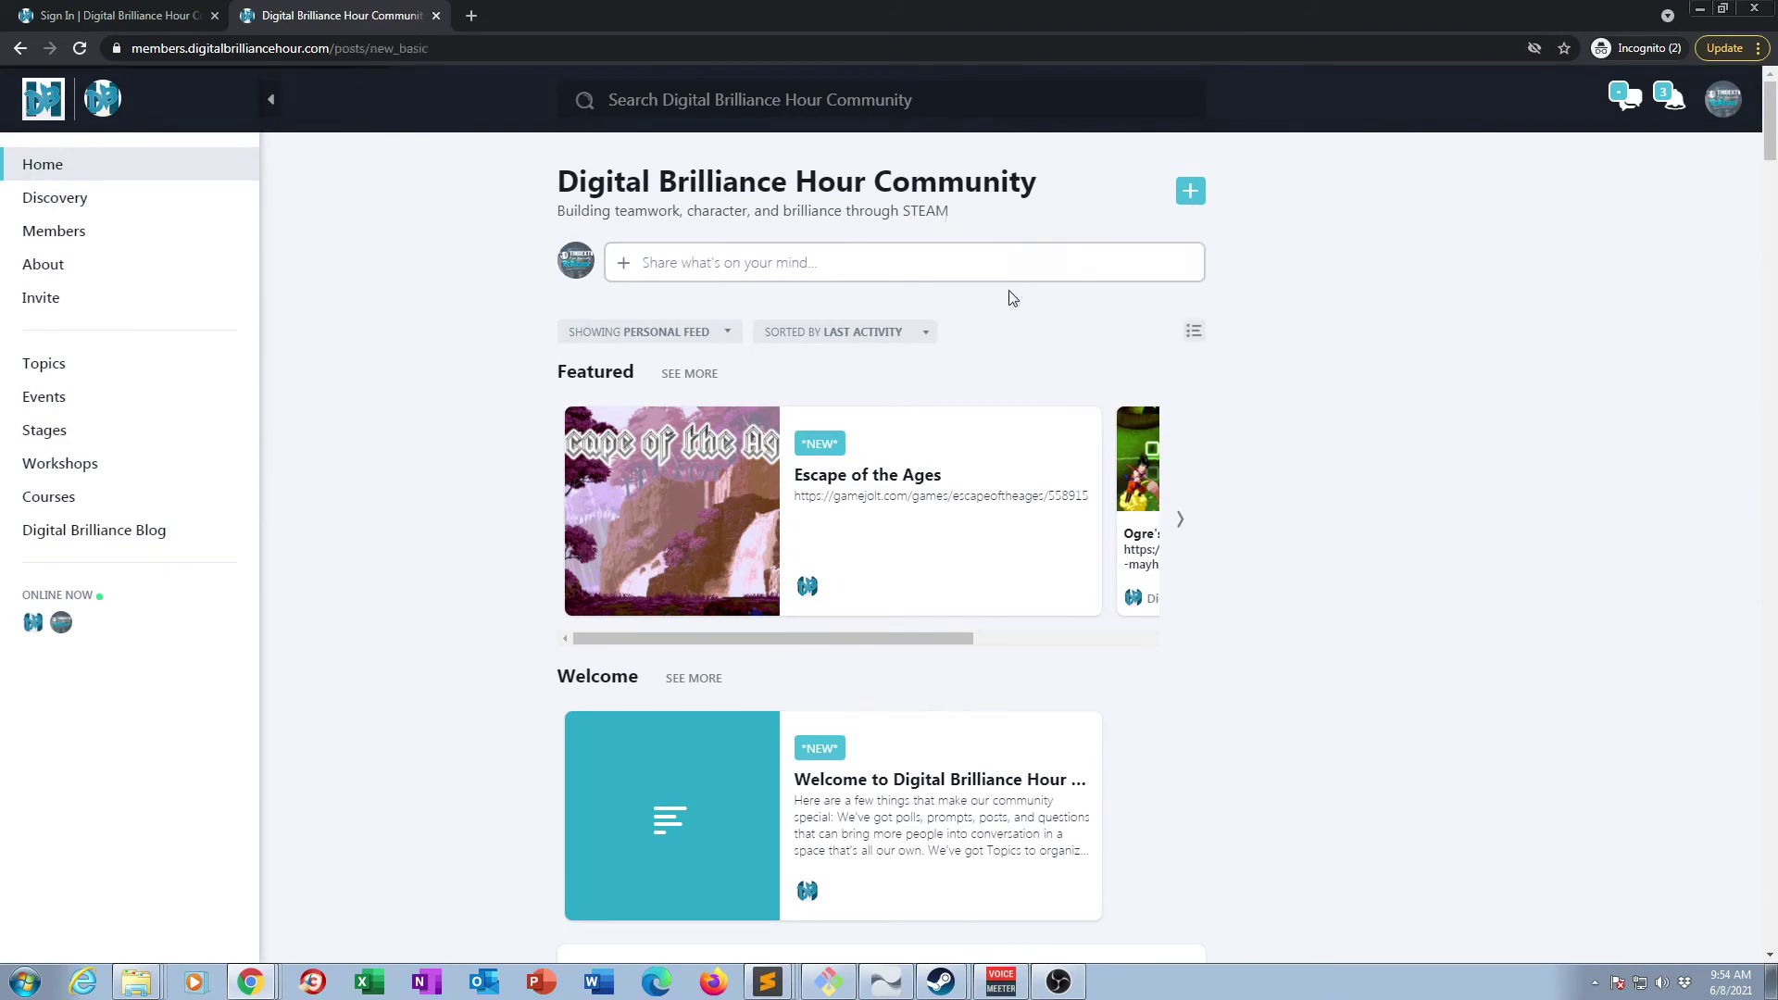
click(1314, 215)
scroll(1329, 499, down, 2)
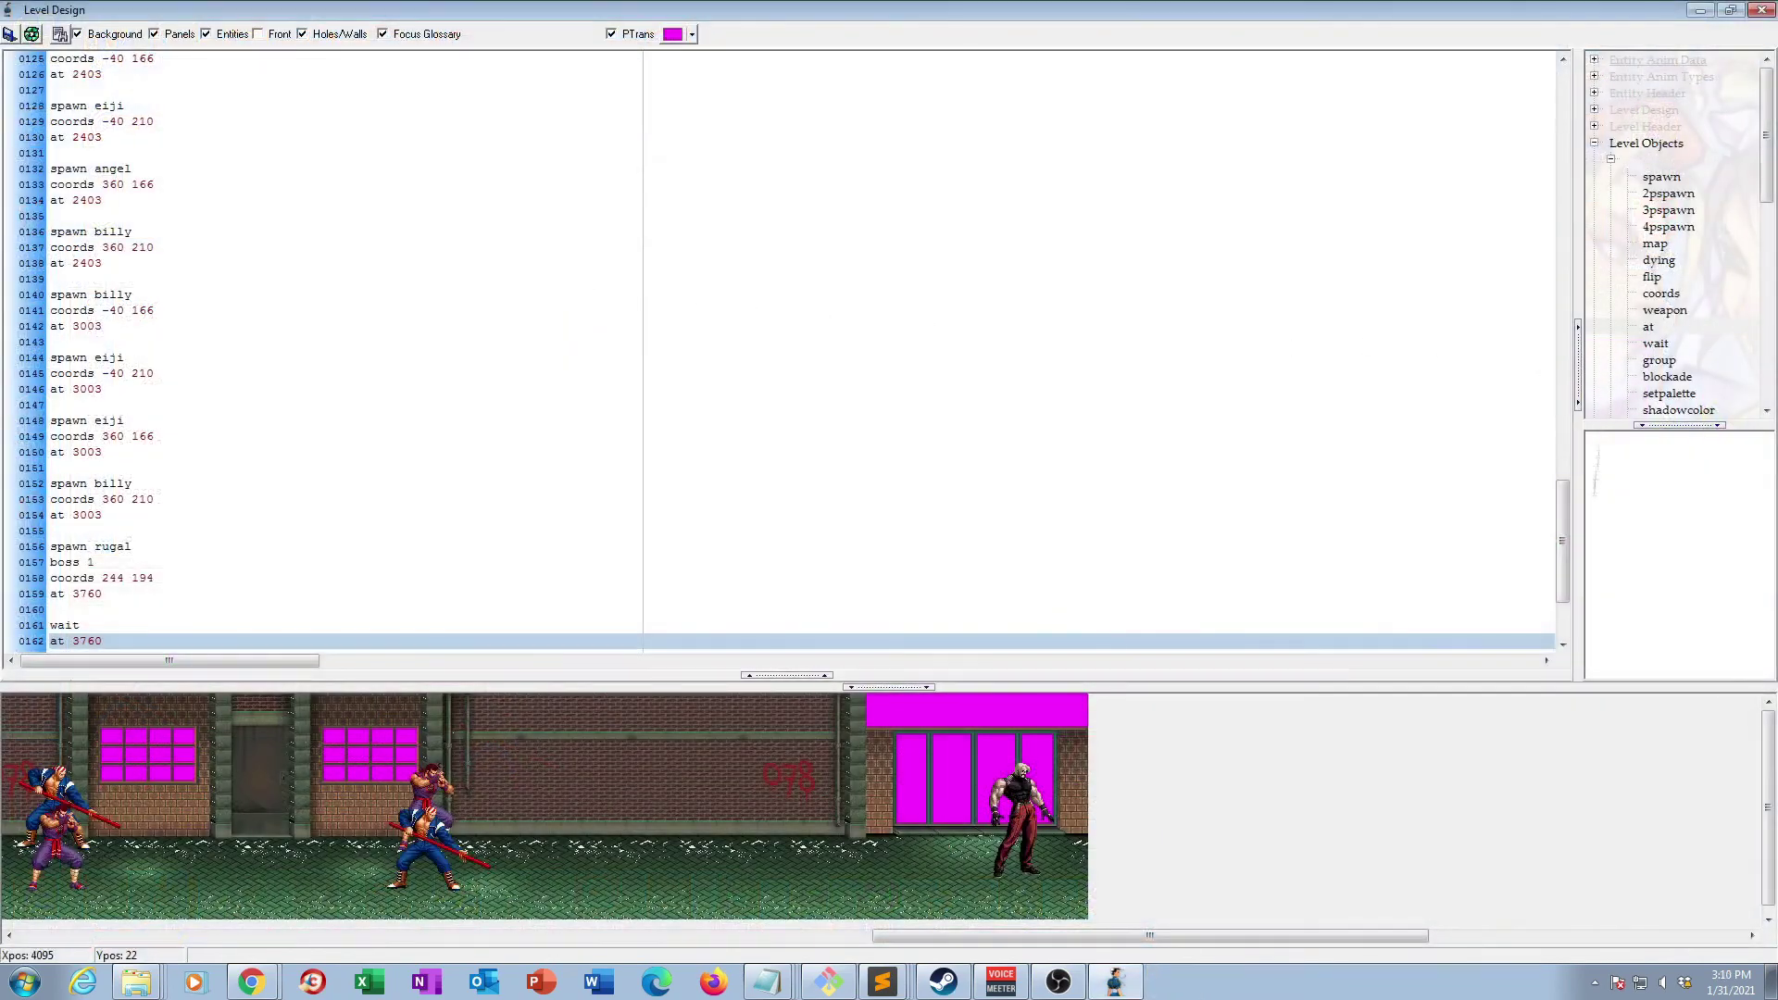
Step: In the Level Design editor, add a health 20 line to the jhun and angel spawns at scroll position 486 in group1
drag(1562, 491, 1541, 370)
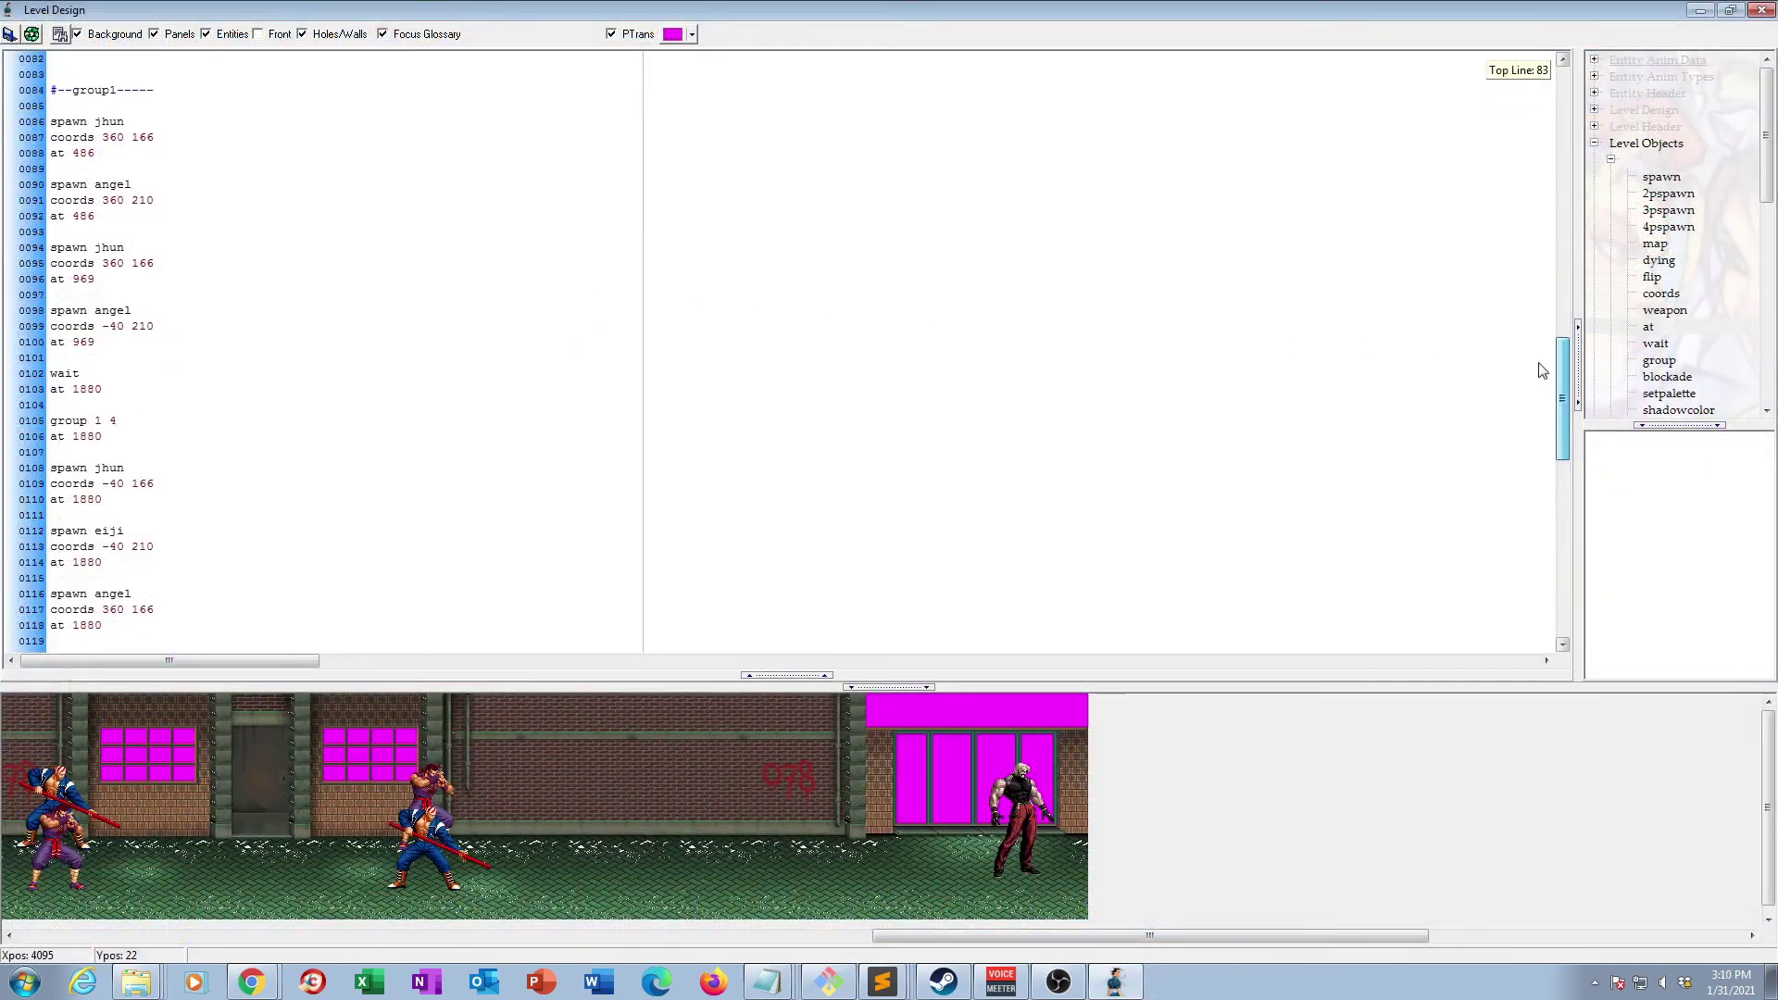
click(224, 123)
key(Return)
text(health 20)
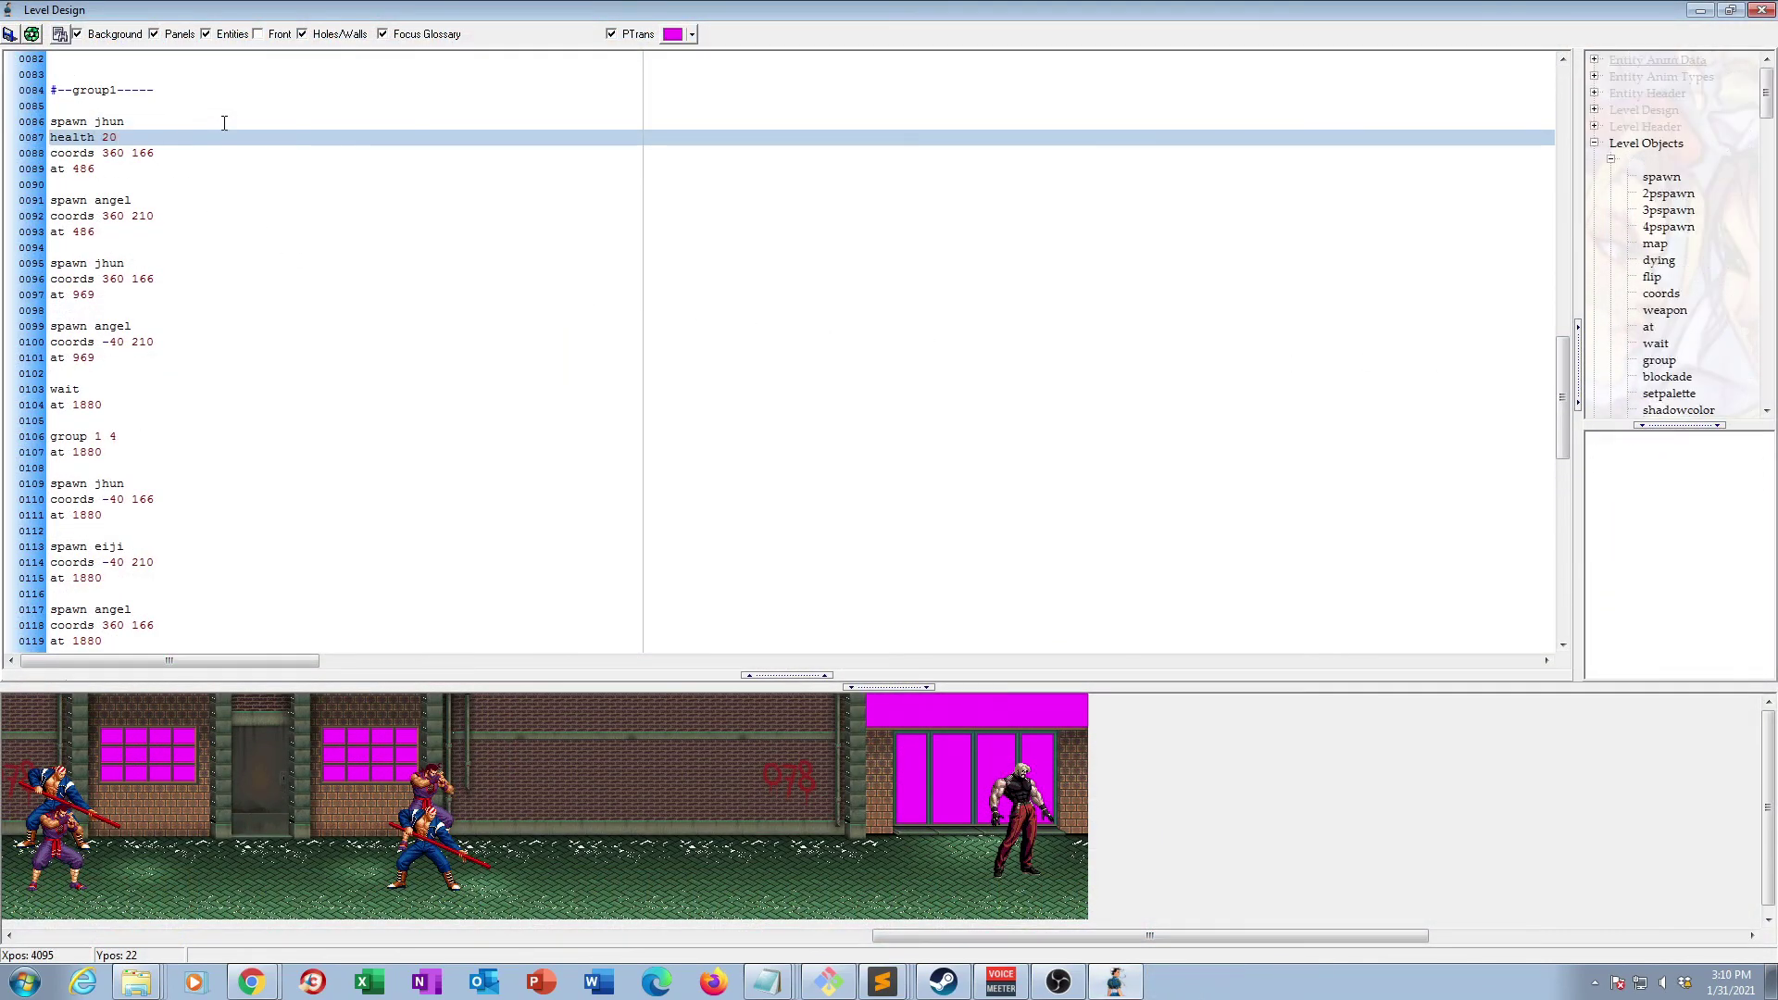
click(152, 202)
key(Return)
text(health 20)
click(150, 274)
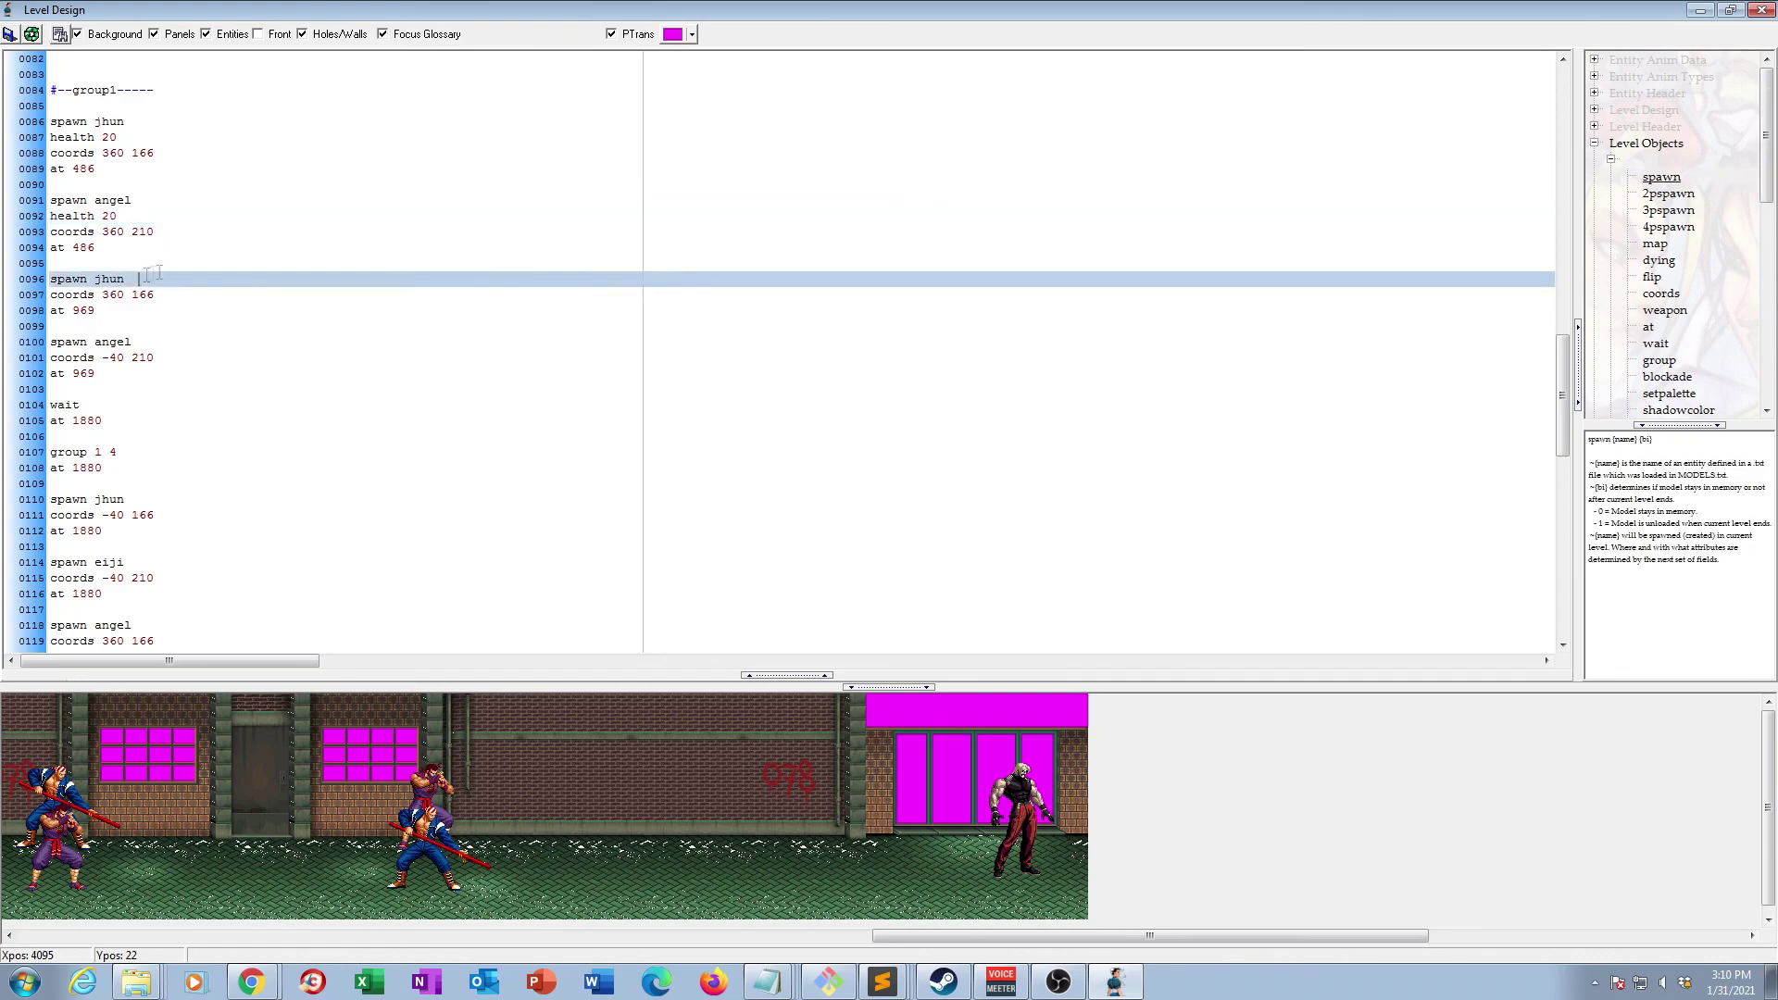